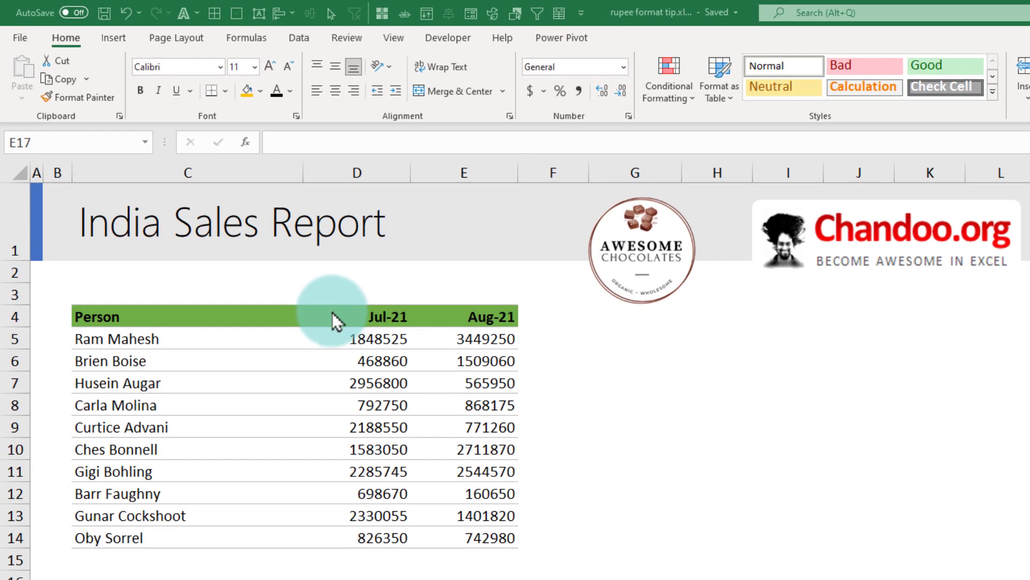
# Step: Format D5:E14 as Currency with the ₹ English (India) symbol and 0 decimal places
pyautogui.moveTo(367, 337); pyautogui.dragTo(472, 533)
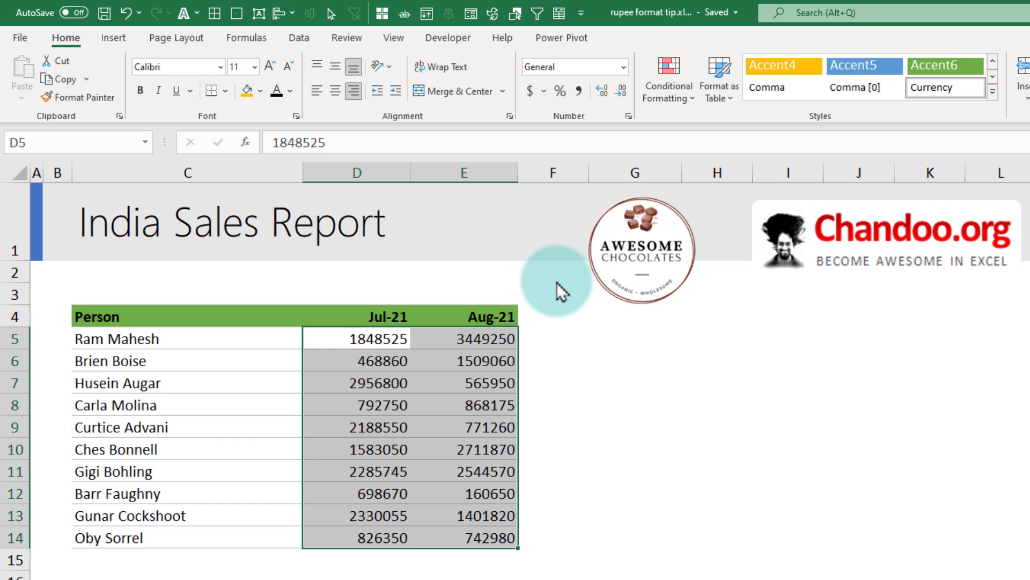
pyautogui.click(624, 67)
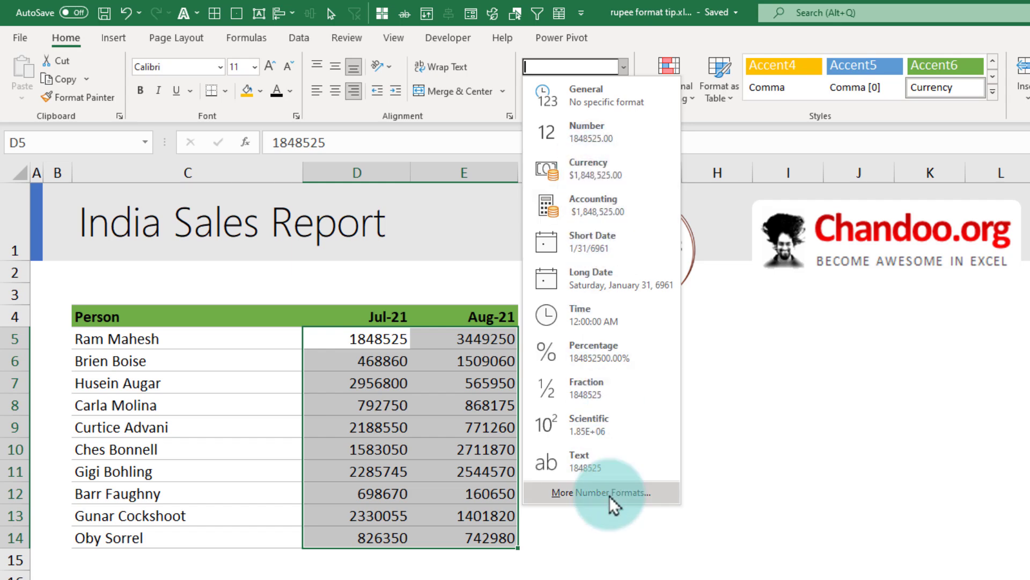
pyautogui.click(610, 495)
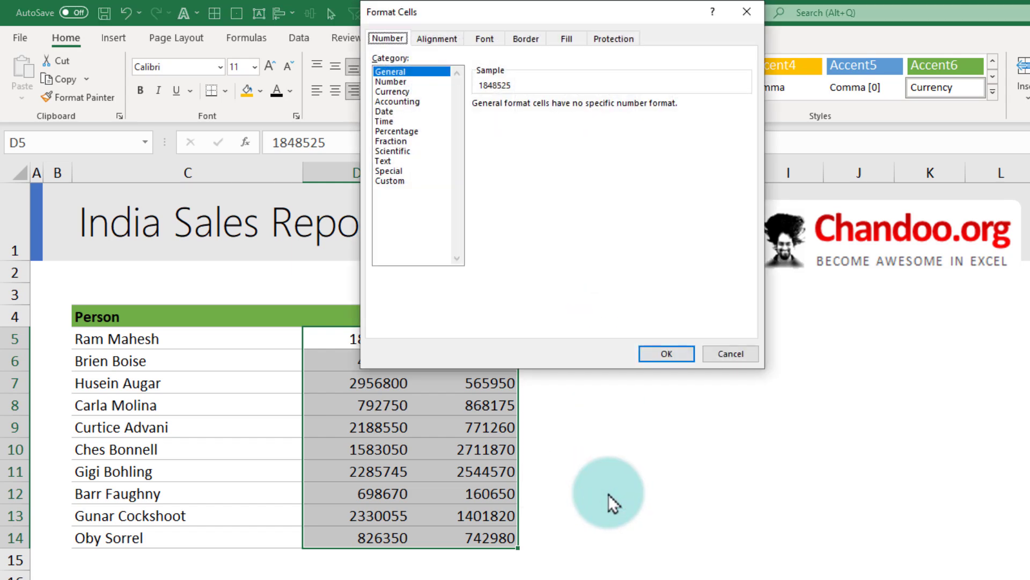
pyautogui.click(389, 91)
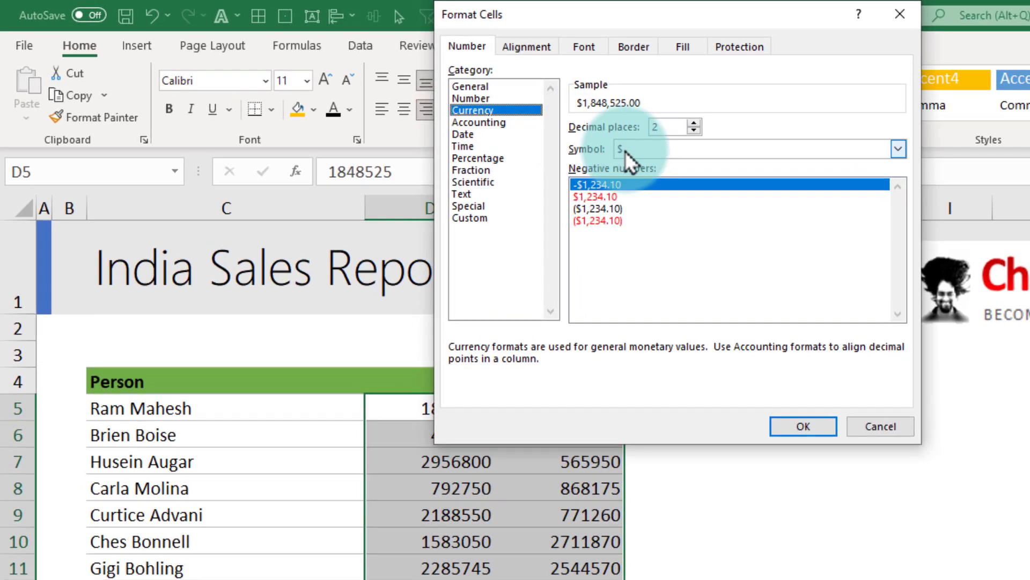
pyautogui.click(625, 150)
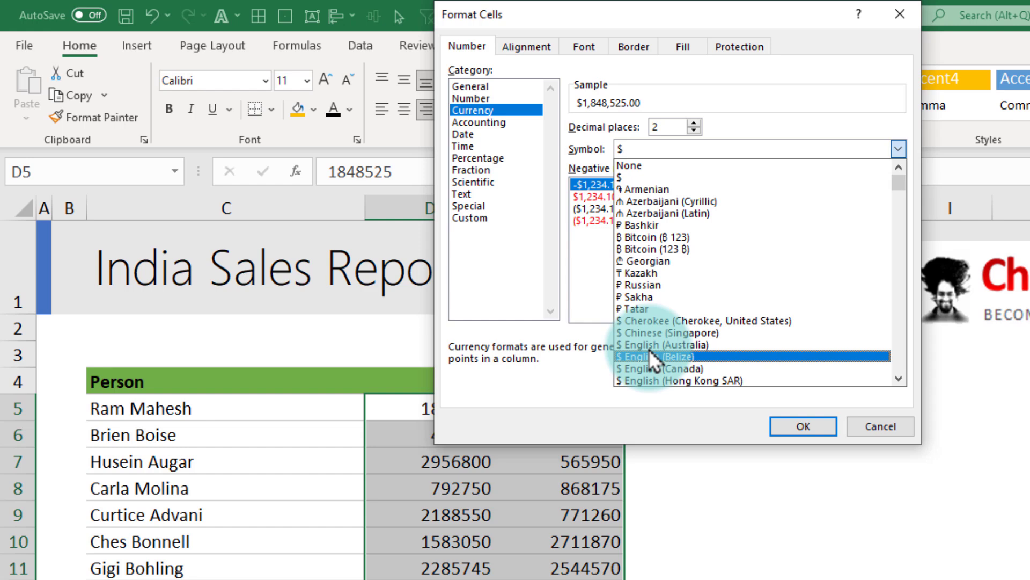
pyautogui.scroll(-10, 649, 349)
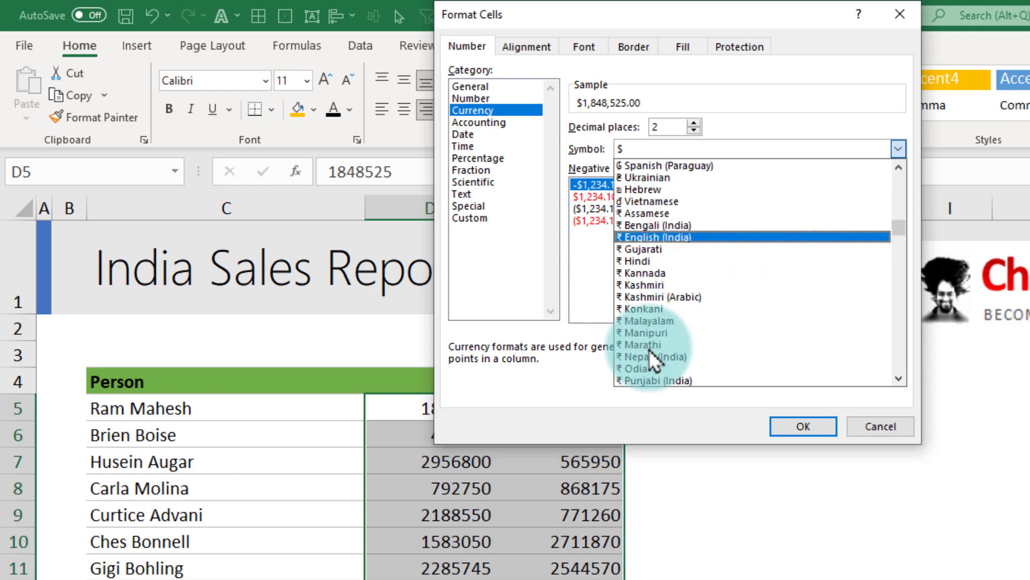
pyautogui.press('Return')
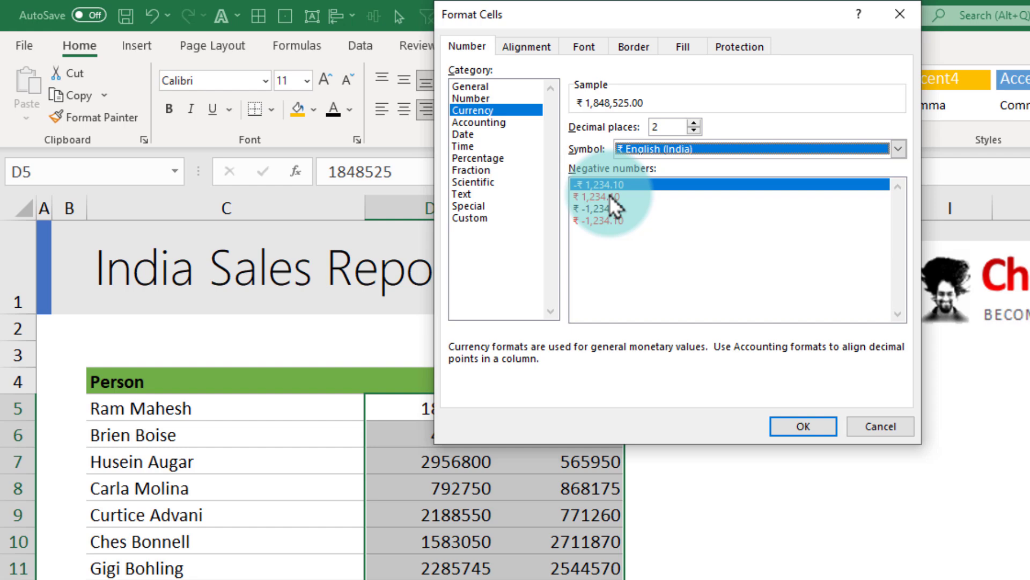
pyautogui.click(694, 130)
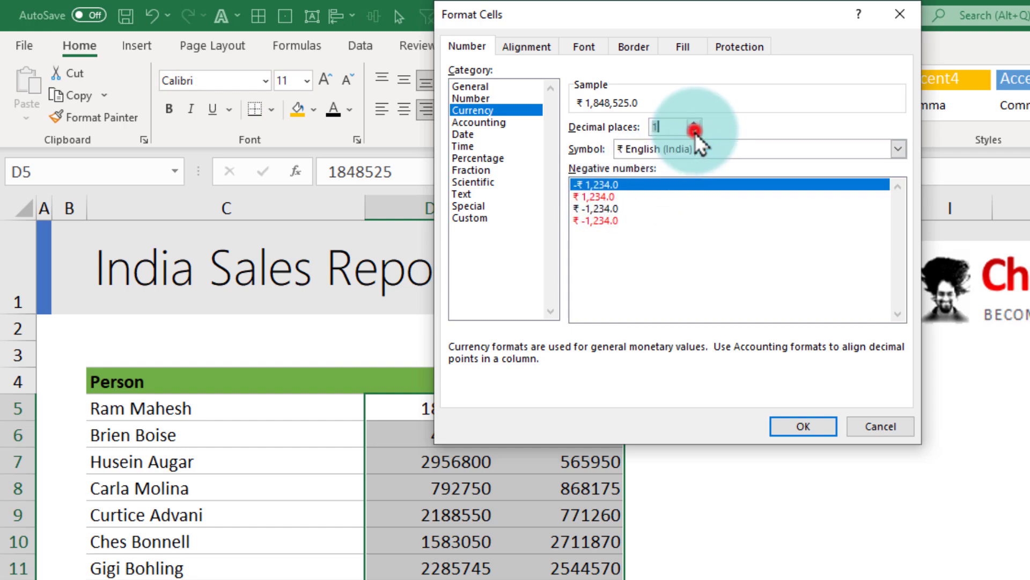
pyautogui.click(694, 130)
pyautogui.click(785, 424)
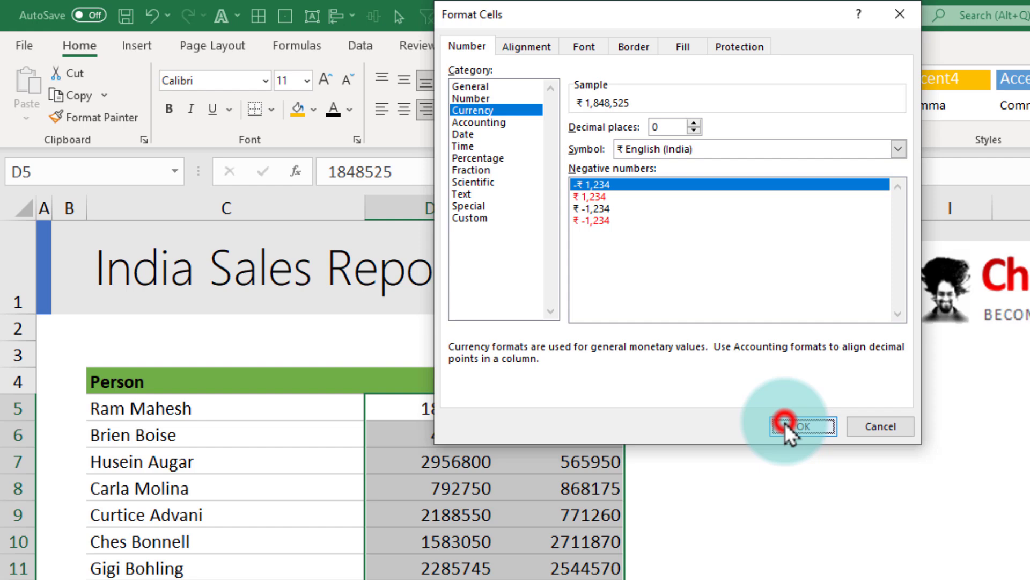
pyautogui.hotkey('shift', 'BackSpace')
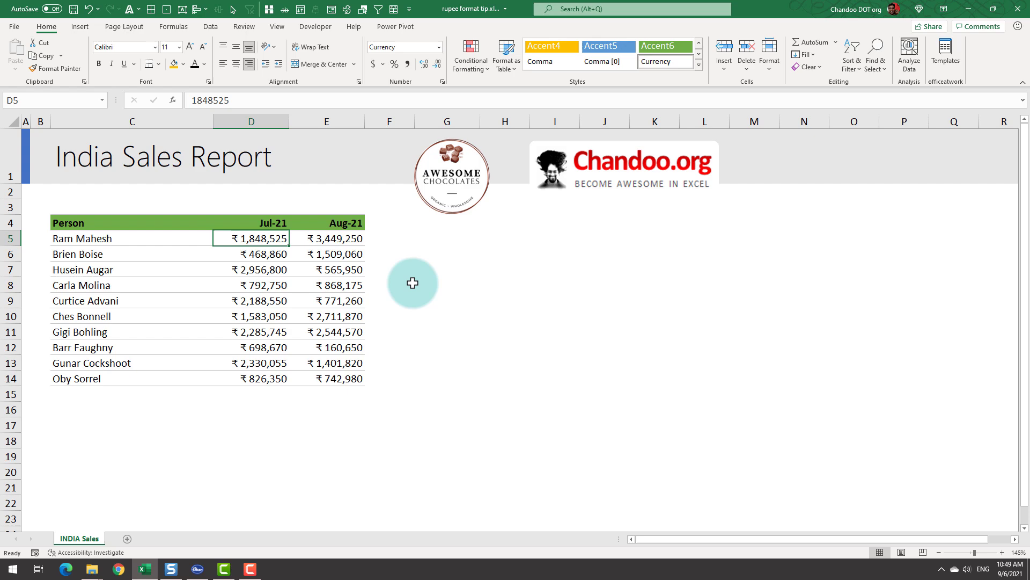
# Step: Search the Start menu for 'region' and open the Set regional format settings
pyautogui.click(8, 573)
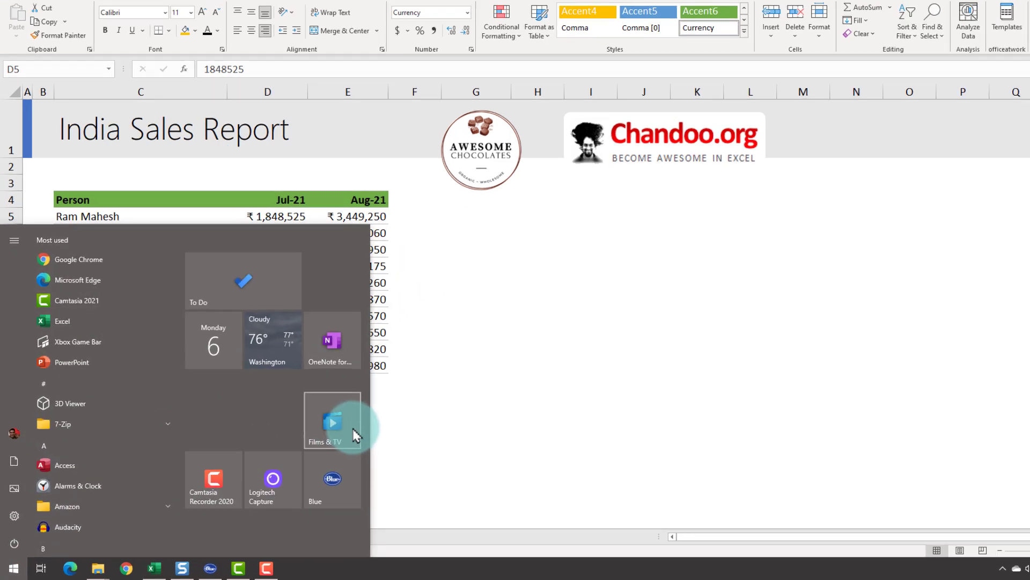
pyautogui.write('region')
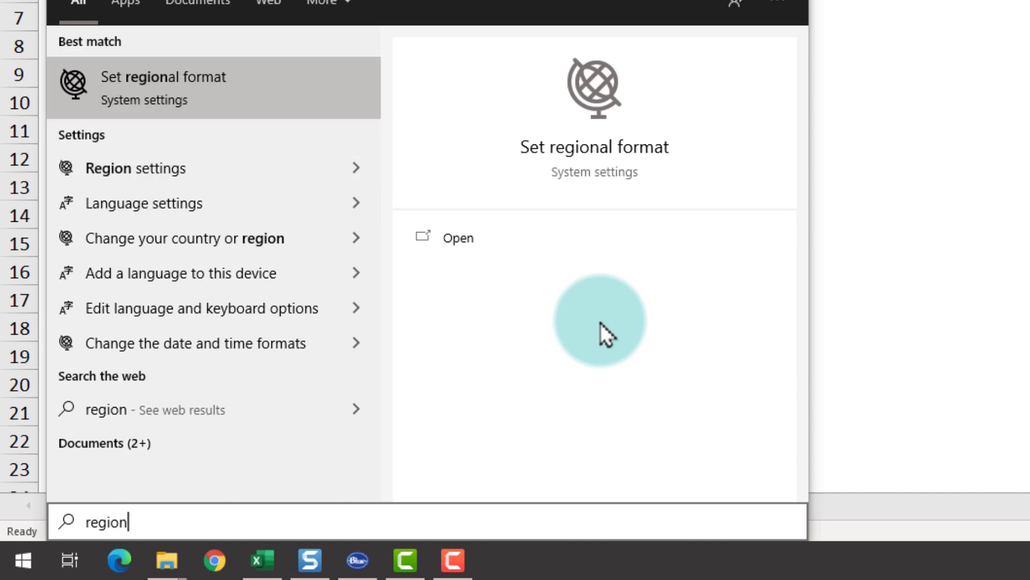
pyautogui.press('Down')
pyautogui.press('Down')
pyautogui.press('Down')
pyautogui.press('Down')
pyautogui.press('Down')
pyautogui.press('Down')
pyautogui.press('Up')
pyautogui.press('Up')
pyautogui.press('Up')
pyautogui.press('Up')
pyautogui.press('Up')
pyautogui.press('Up')
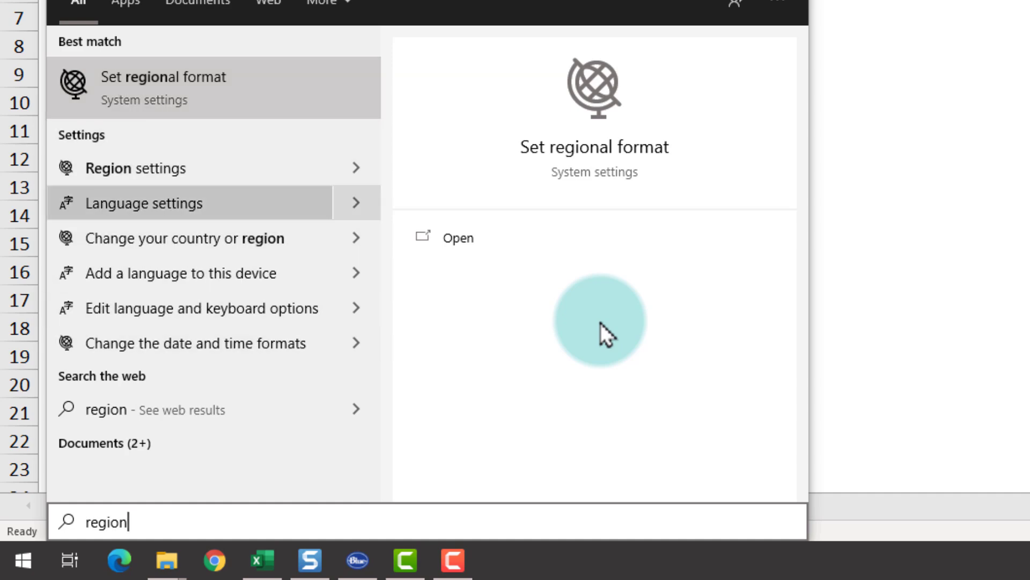
pyautogui.click(157, 90)
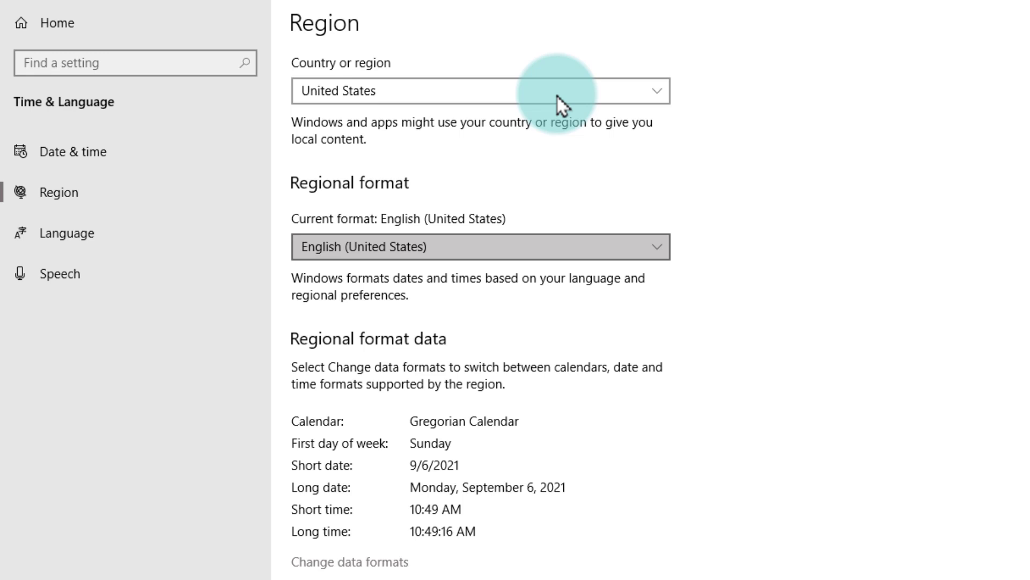
# Step: Change the Windows regional format to English (India), then return to the Excel report
pyautogui.click(401, 250)
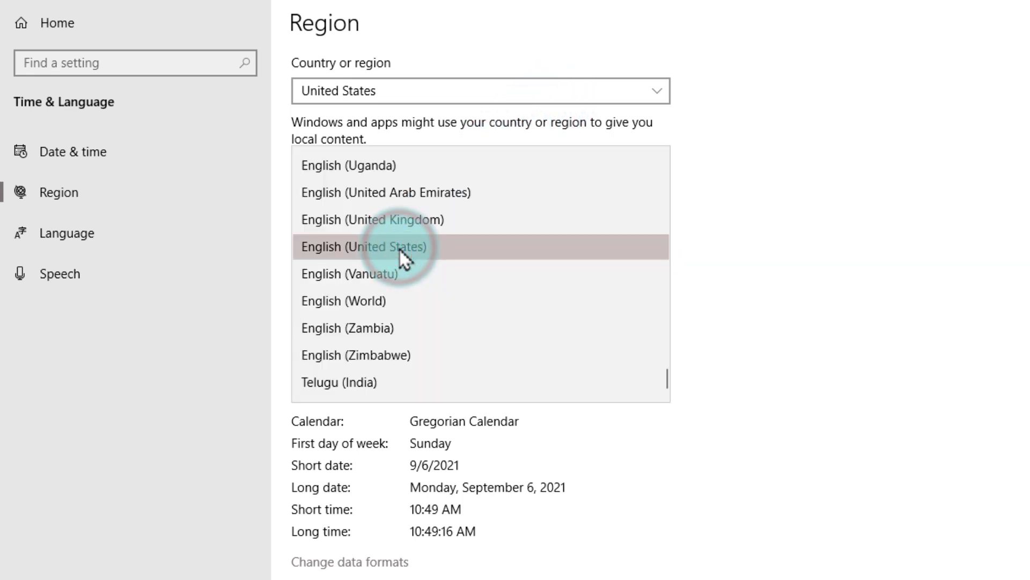
pyautogui.scroll(15, 400, 250)
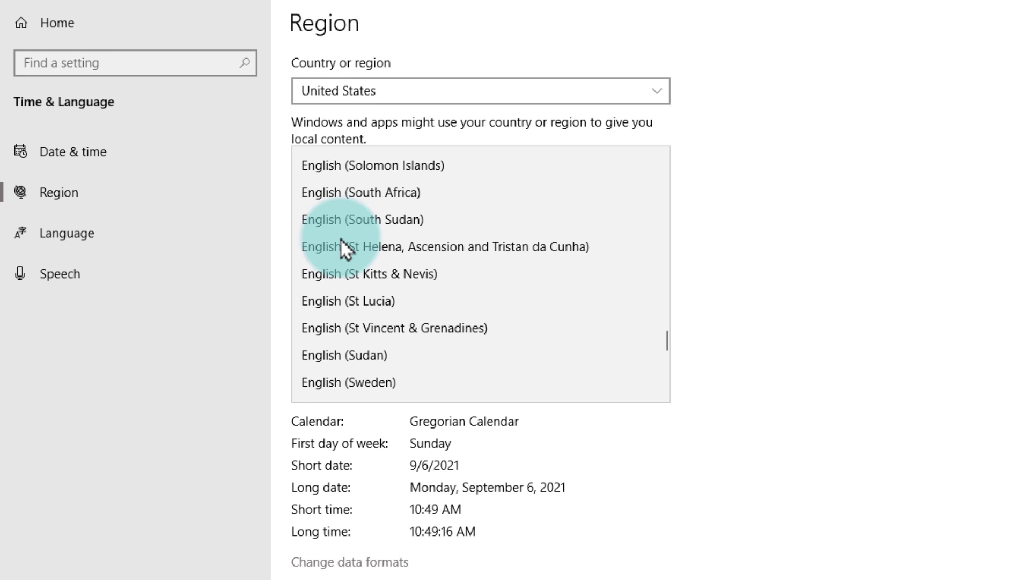
pyautogui.click(324, 235)
pyautogui.click(625, 377)
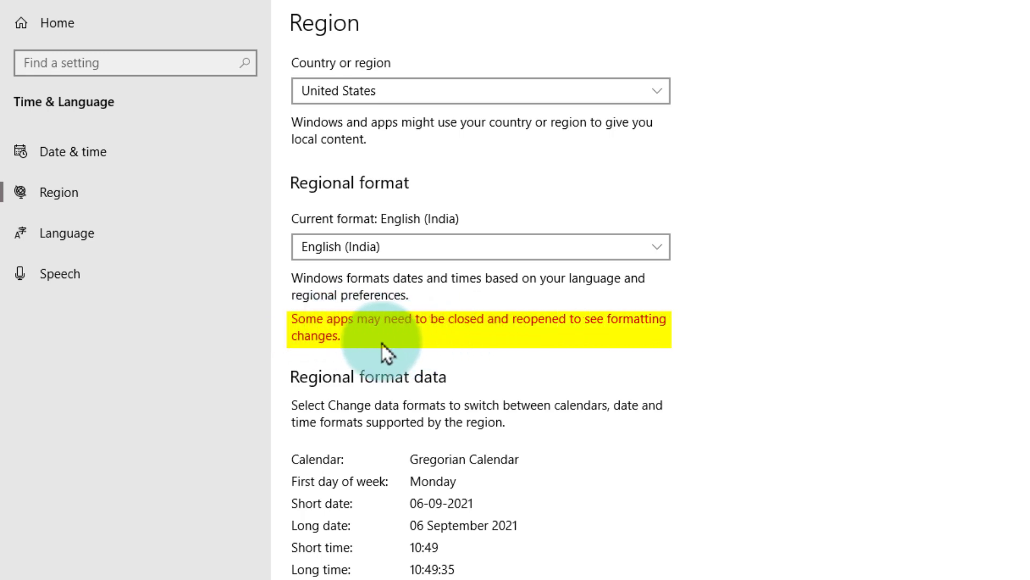
pyautogui.hotkey('alt', 'Tab')
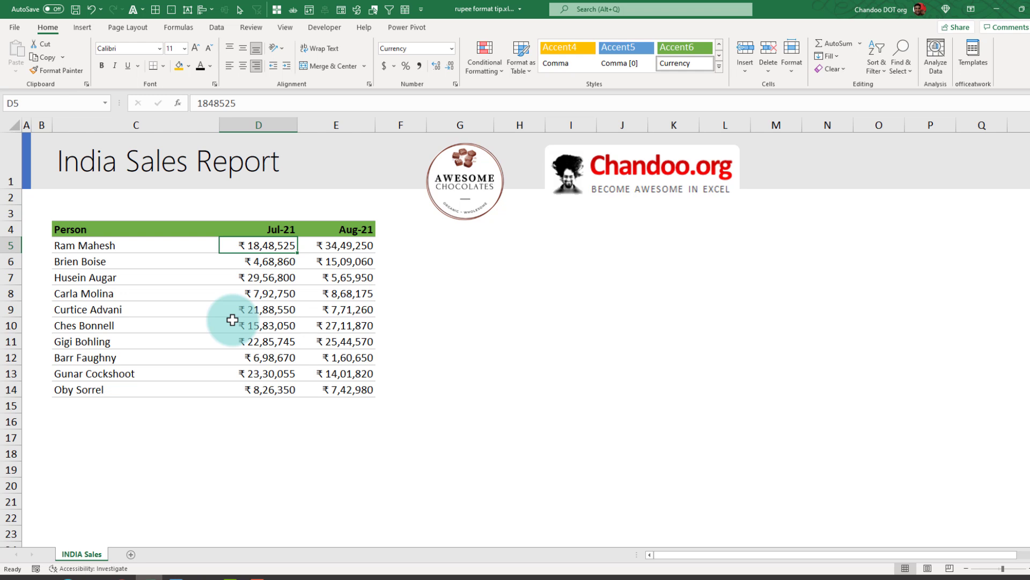
# Step: Add a new sheet and paste three sample numbers into B2:B4
pyautogui.click(131, 554)
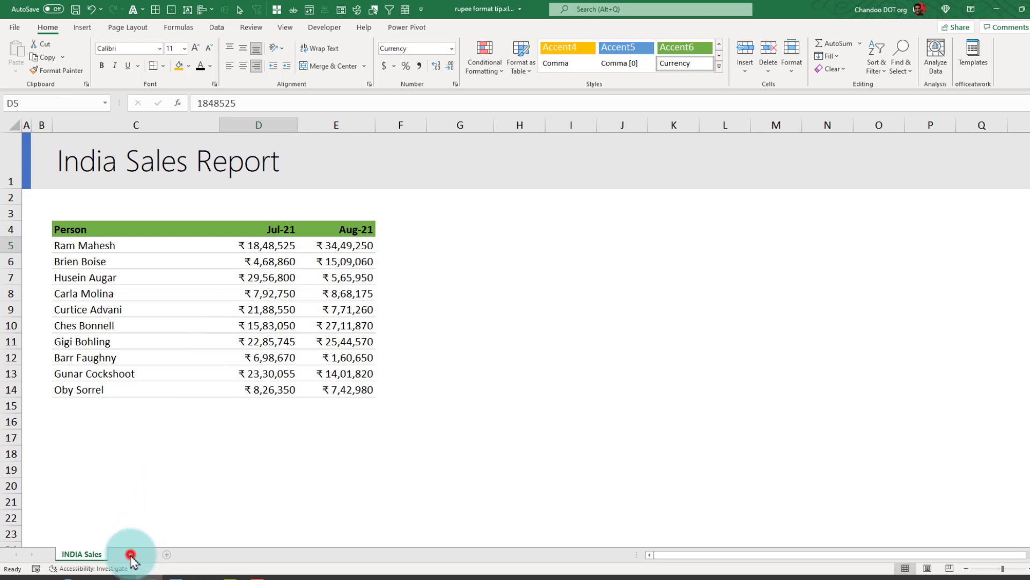
pyautogui.click(75, 147)
pyautogui.scroll(8, 245, 227)
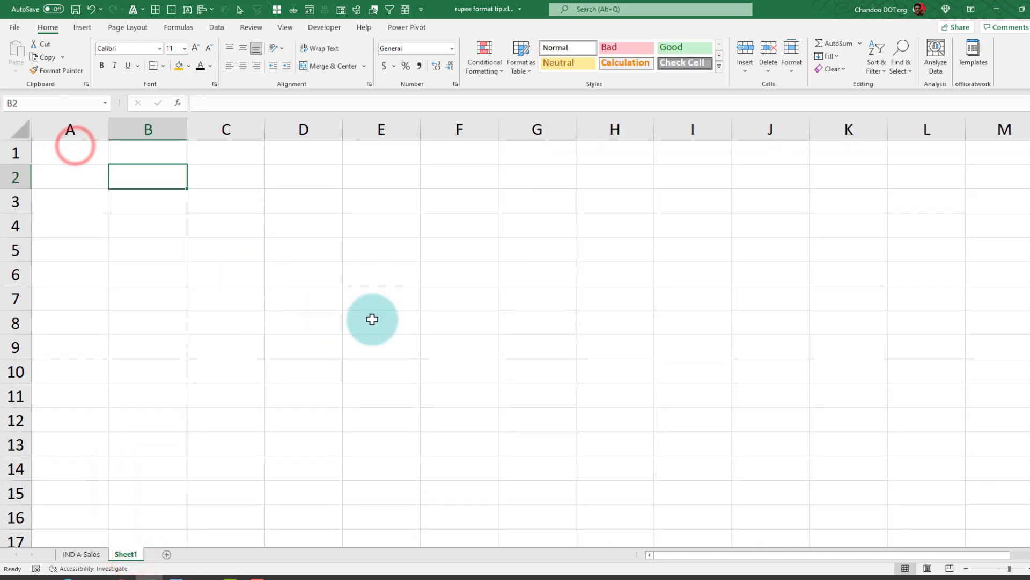
pyautogui.hotkey('ctrl', 'v')
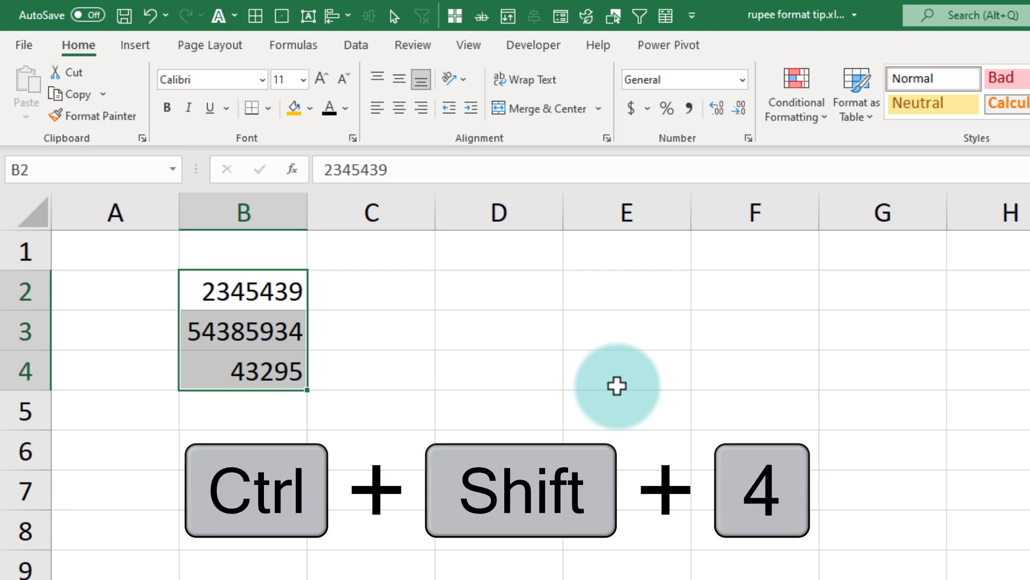
# Step: Format B2:B4 as rupee currency with no decimals, e.g. ₹ 23,45,439
pyautogui.hotkey('ctrl', 'shift', '4')
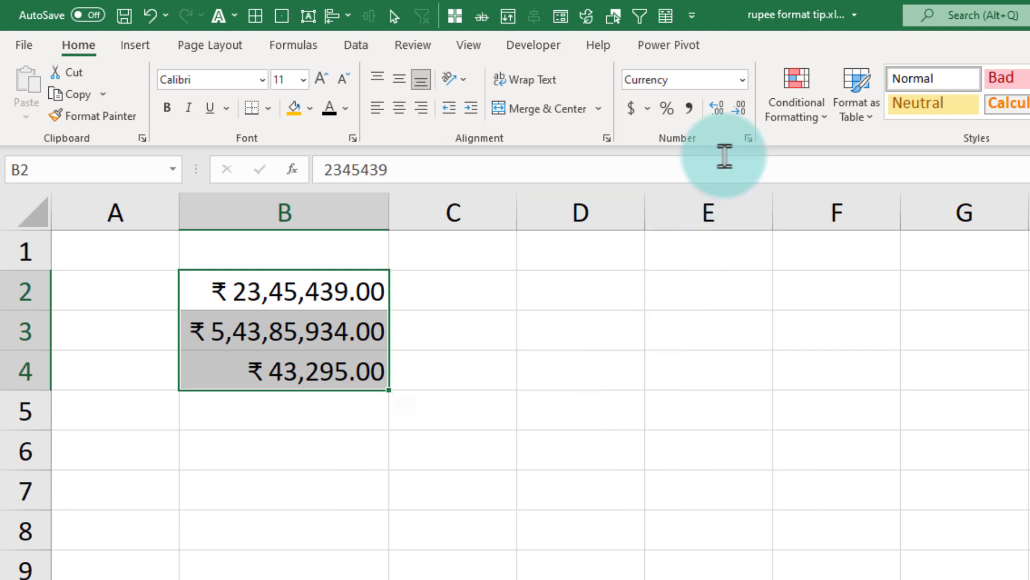
pyautogui.click(744, 111)
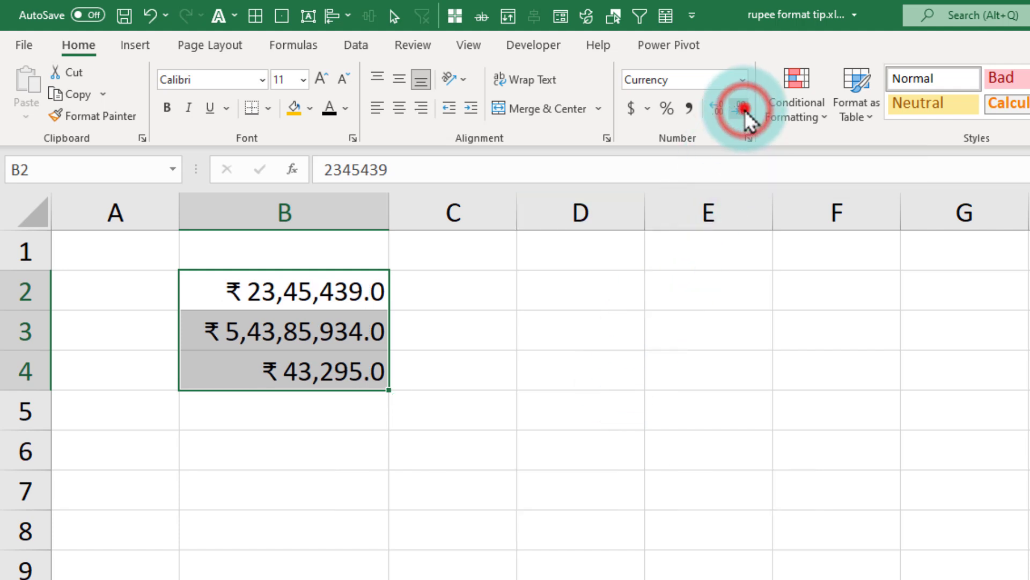
pyautogui.click(744, 111)
pyautogui.click(584, 377)
pyautogui.click(326, 293)
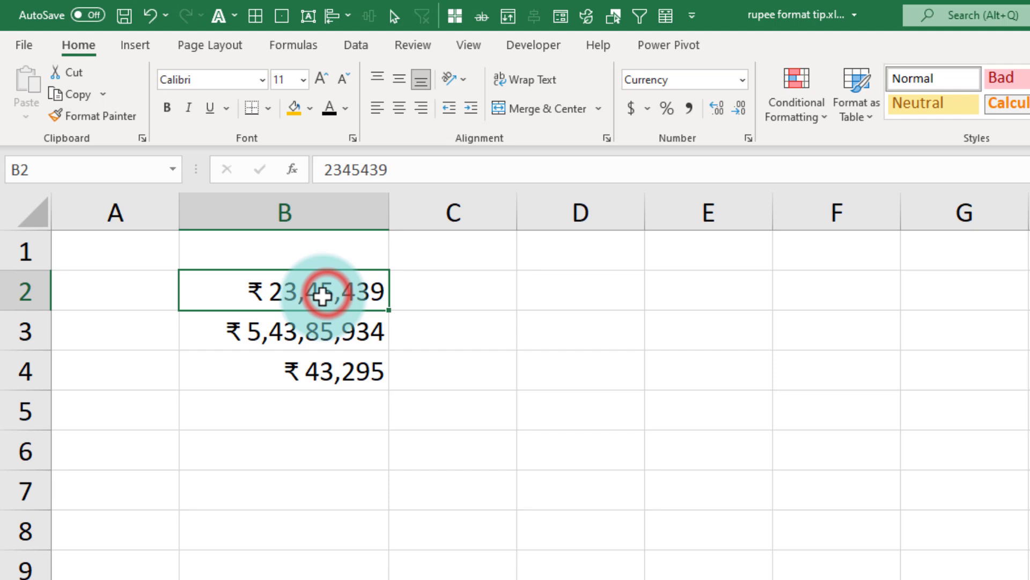